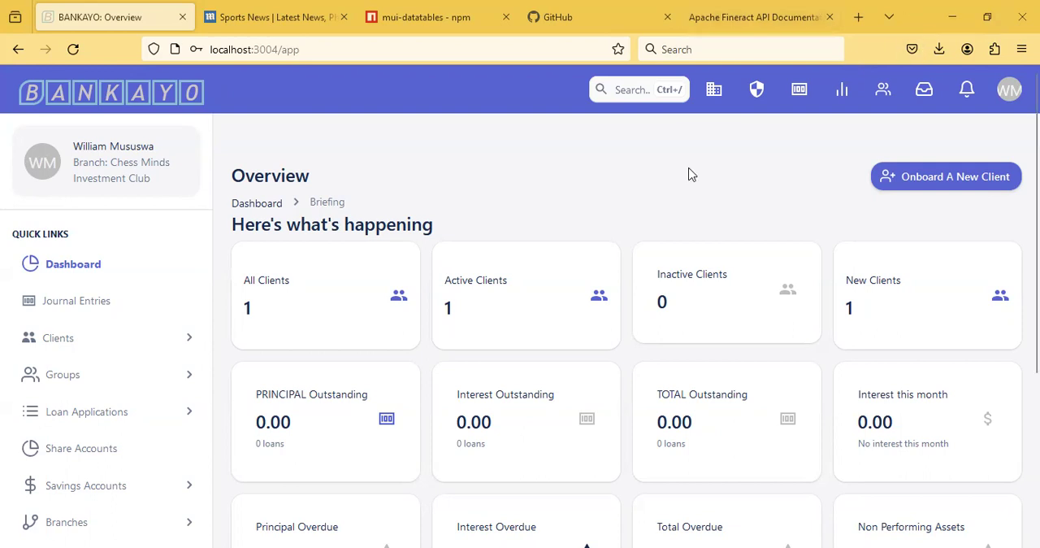
Step: Search the clients by the client's first name and open the matching client's Bunamwaya Savings account
click(883, 95)
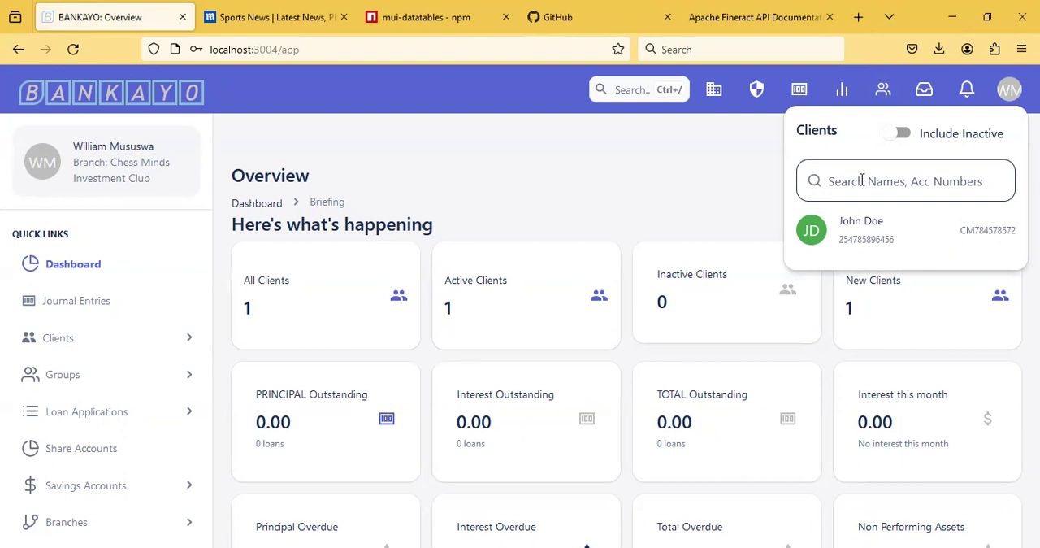
click(861, 180)
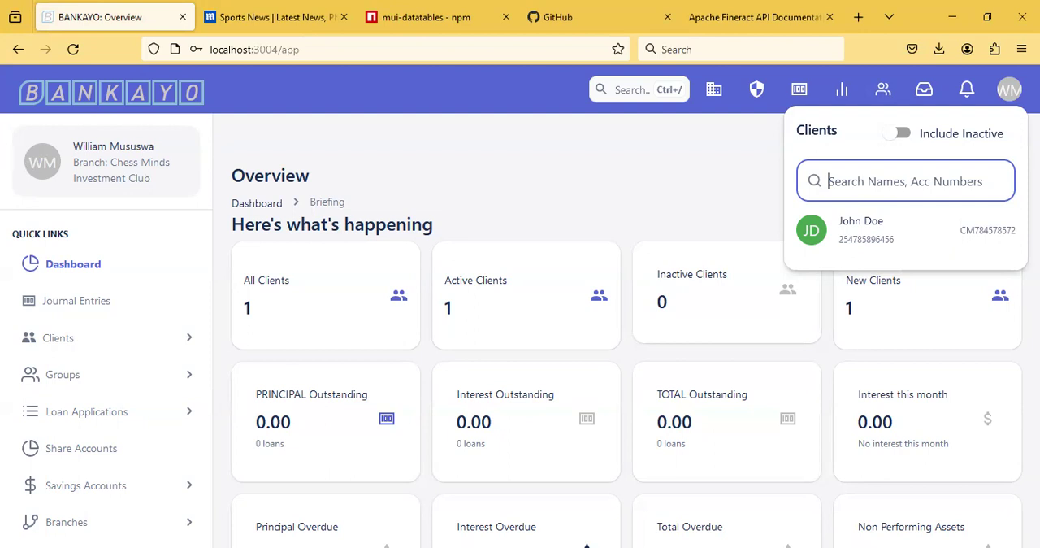
text(john)
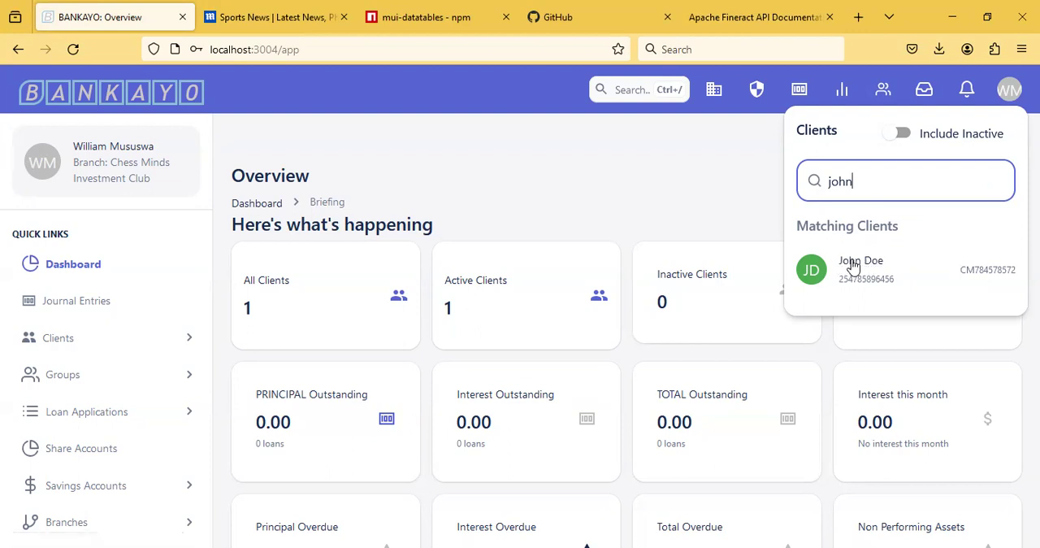
click(854, 269)
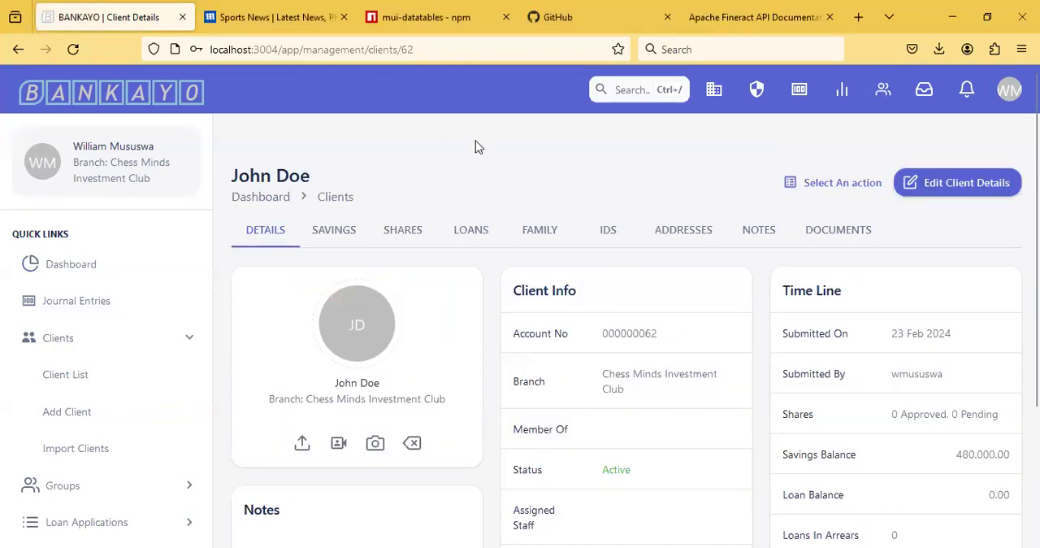
click(345, 238)
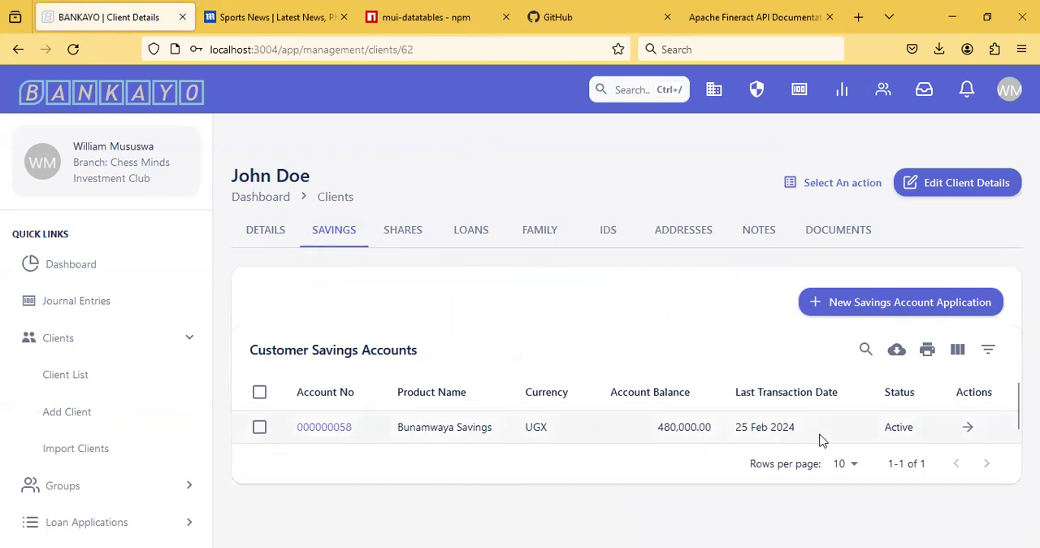
click(968, 428)
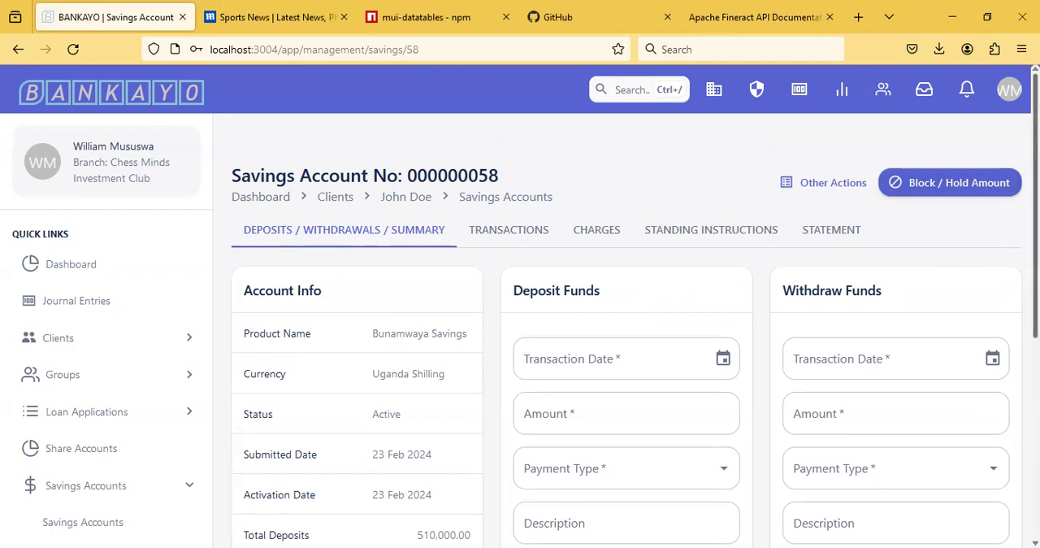
Step: Examine the savings account's deposit totals, withdrawals, fees, balances and last transaction date alongside the deposit and withdrawal forms
scroll(634, 333, down, 3)
scroll(634, 333, down, 1)
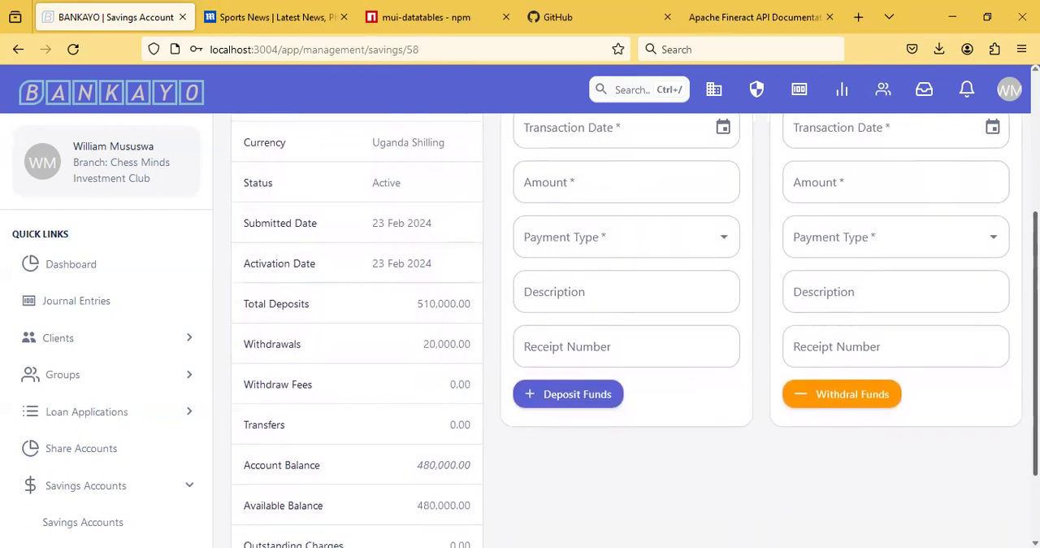
scroll(634, 333, down, 1)
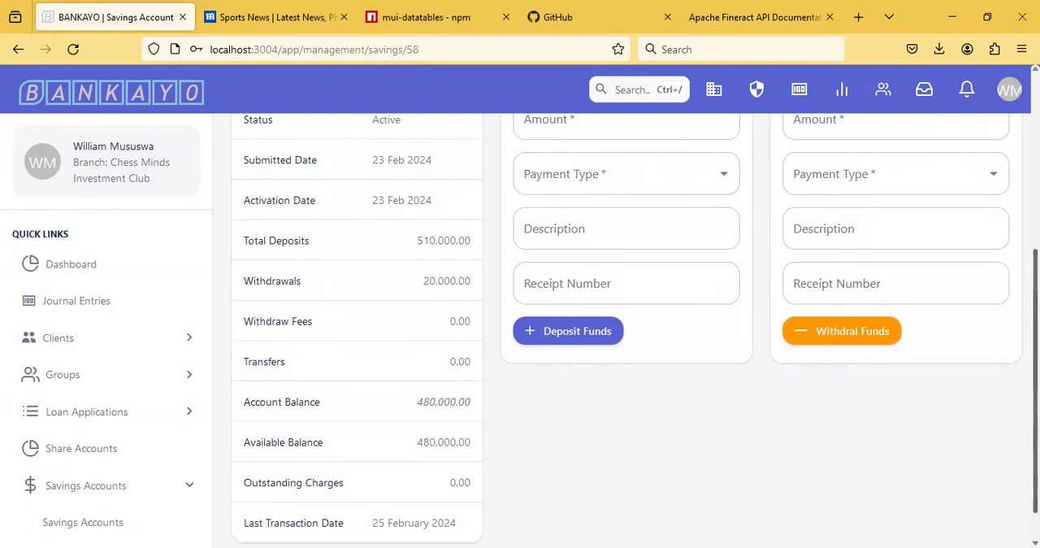
scroll(634, 333, down, 1)
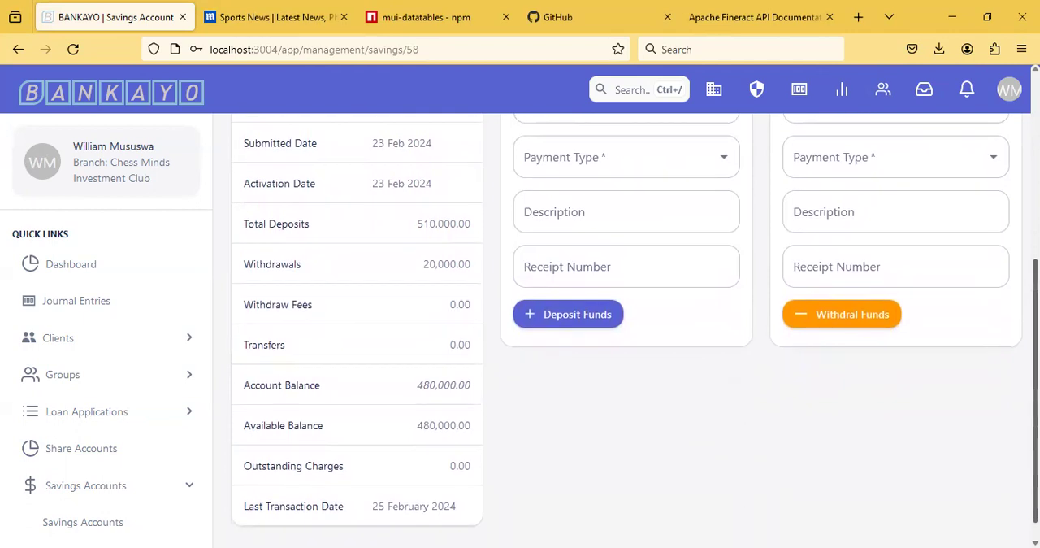
scroll(634, 333, up, 4)
scroll(735, 255, up, 1)
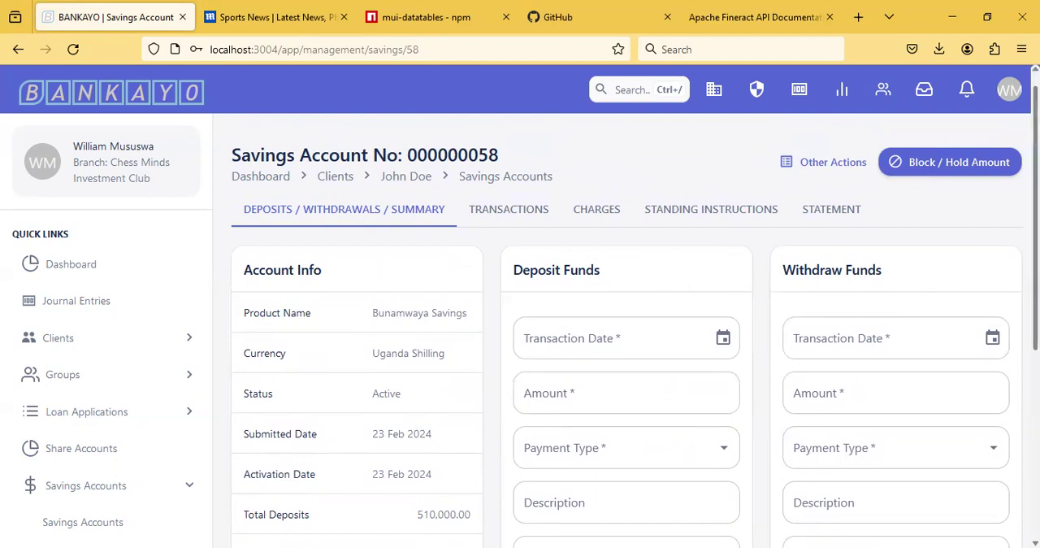
scroll(626, 325, down, 3)
scroll(625, 324, up, 3)
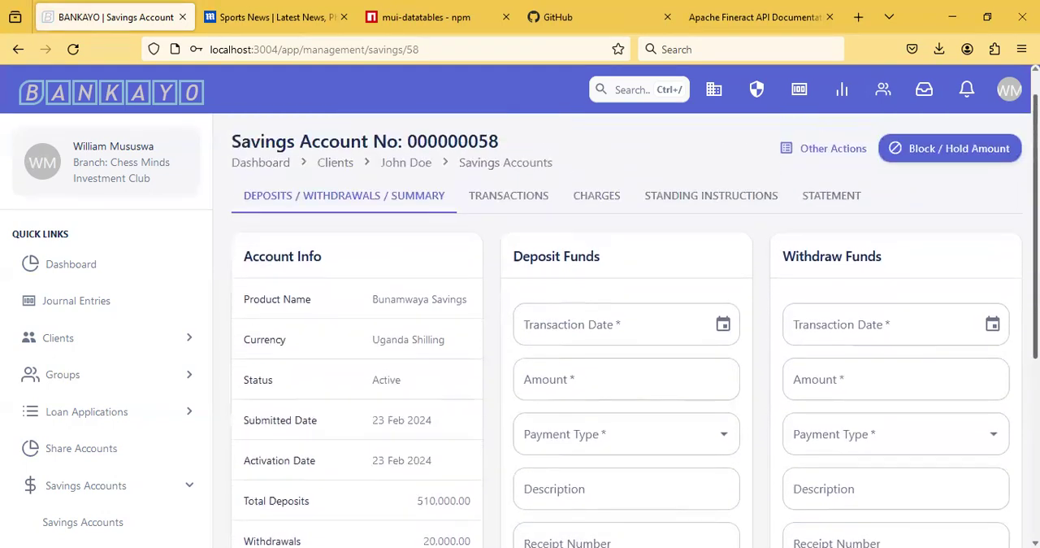
scroll(626, 325, up, 1)
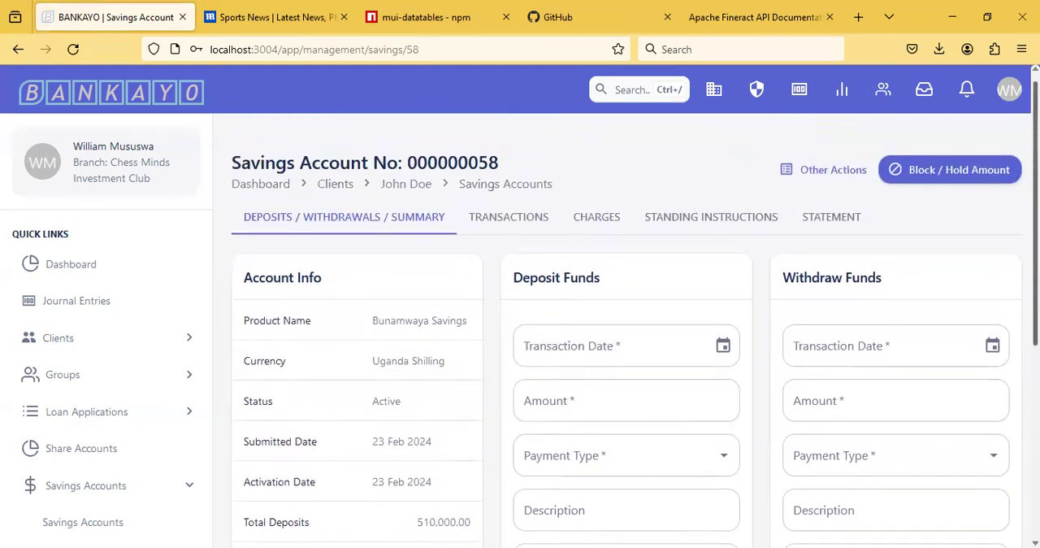
Step: Fill in the deposit form with transaction date 25 Feb 2024, amount 100,000 and payment type Cash Payment
click(723, 347)
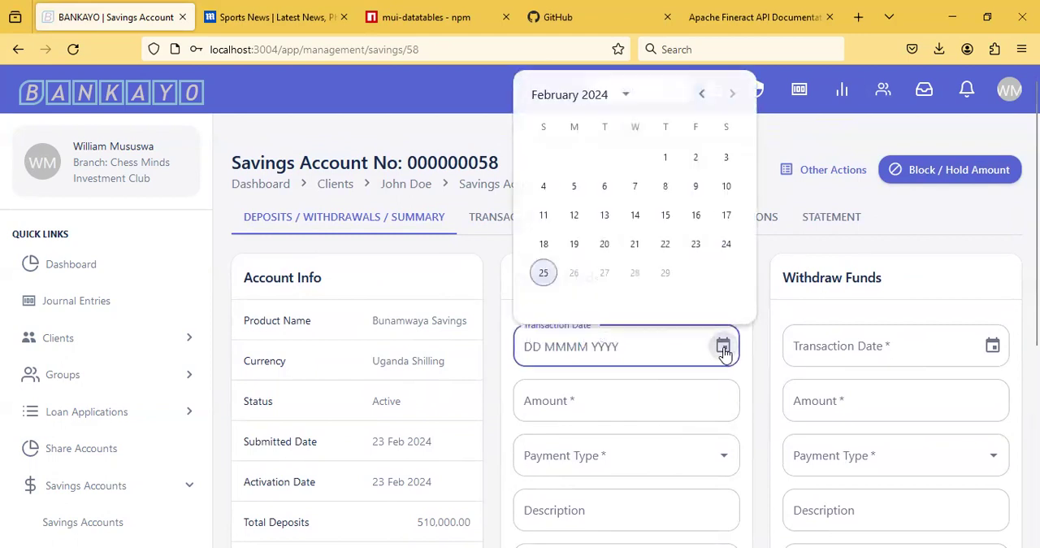
click(543, 274)
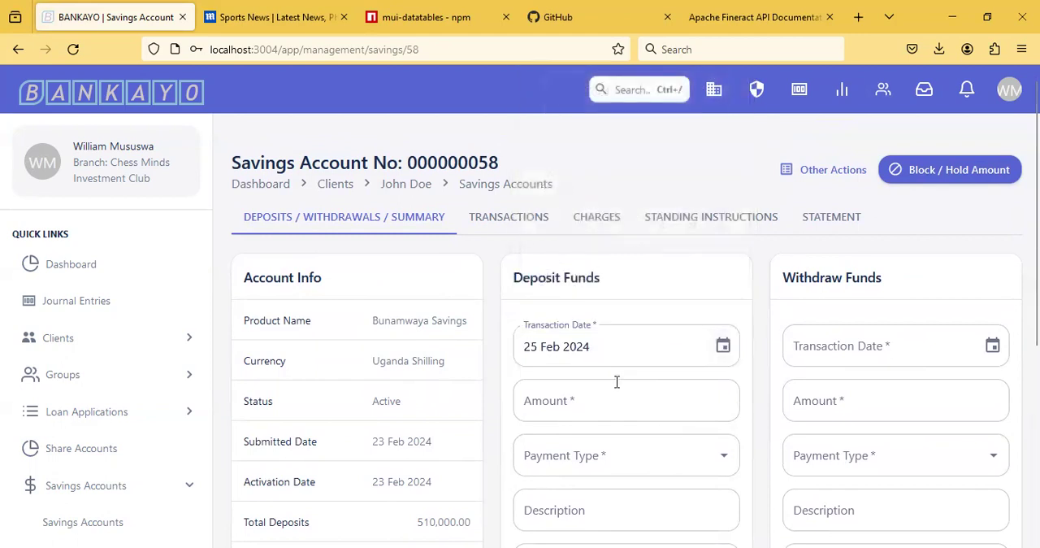
click(610, 407)
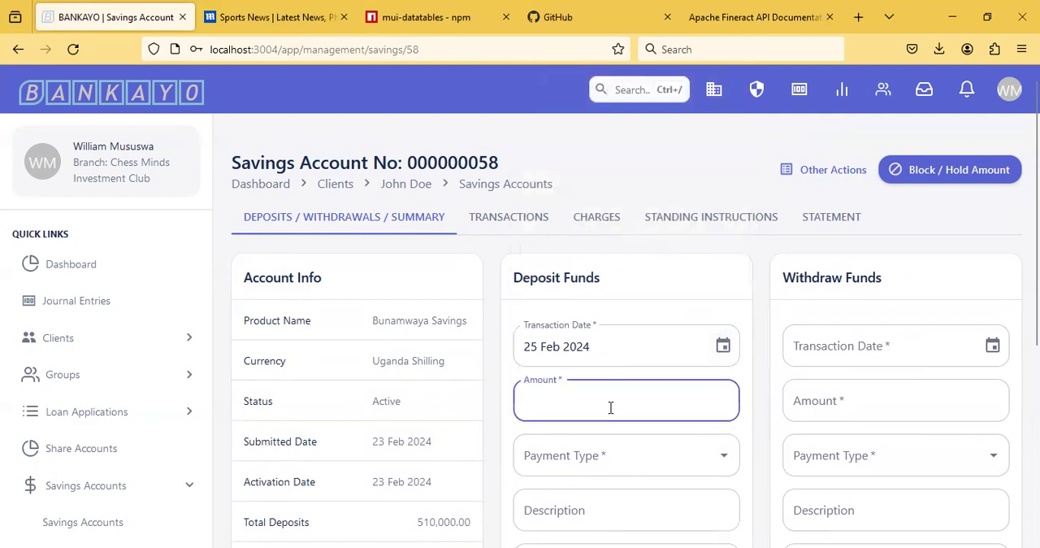
text(100,000)
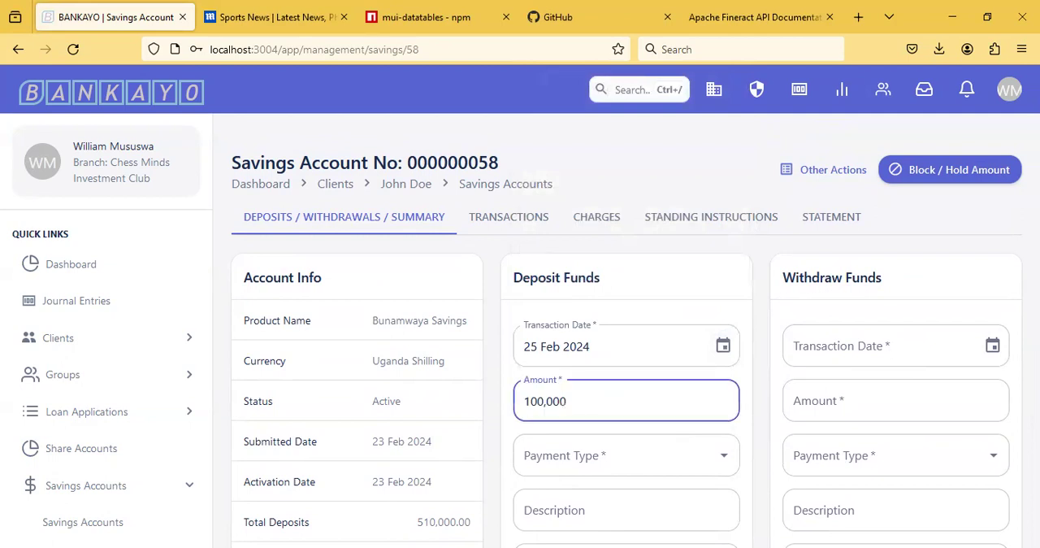
click(627, 455)
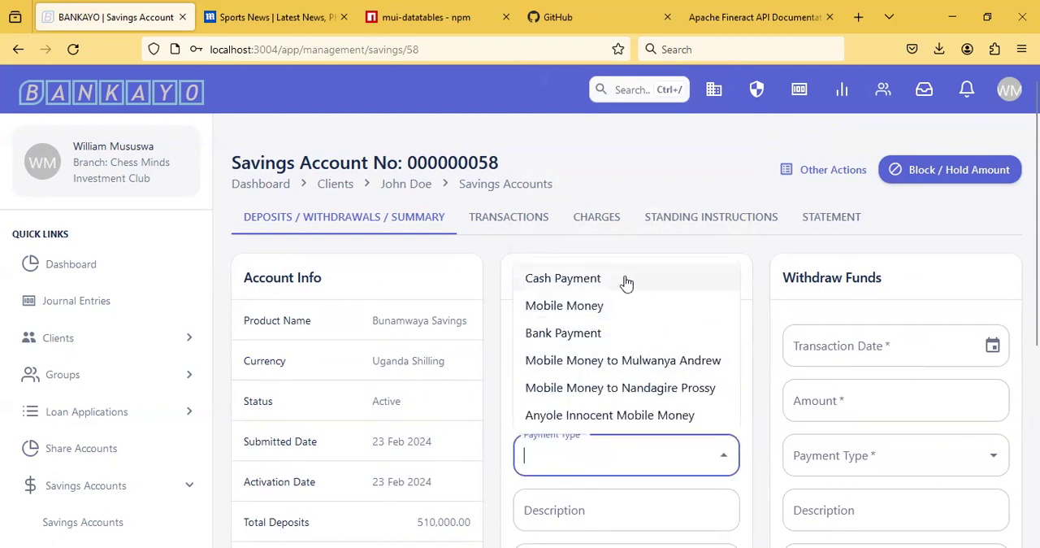
click(573, 280)
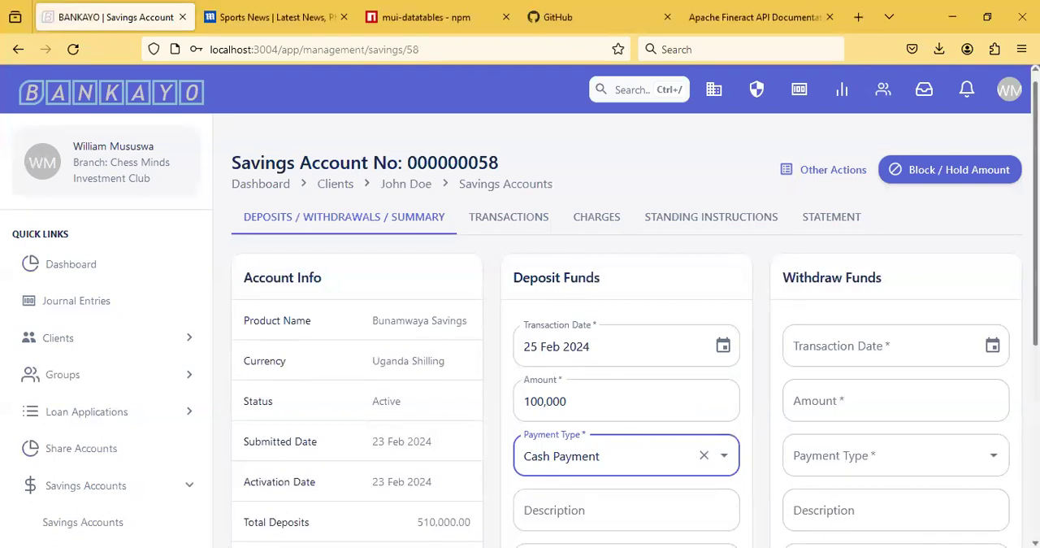
Step: Enter the deposit description Loan Payment and receipt number 89, and submit the deposit
scroll(585, 399, down, 3)
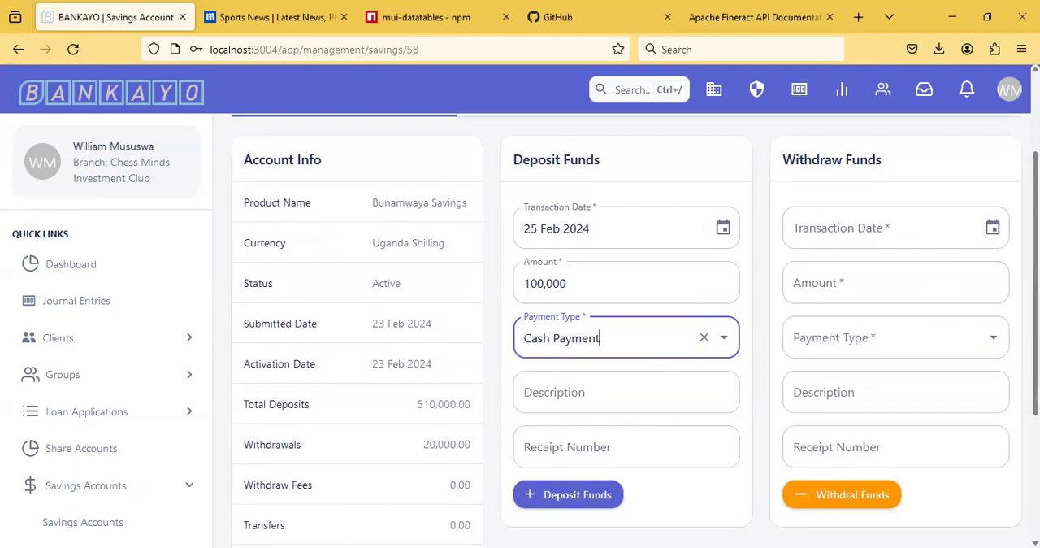
click(595, 395)
text(89)
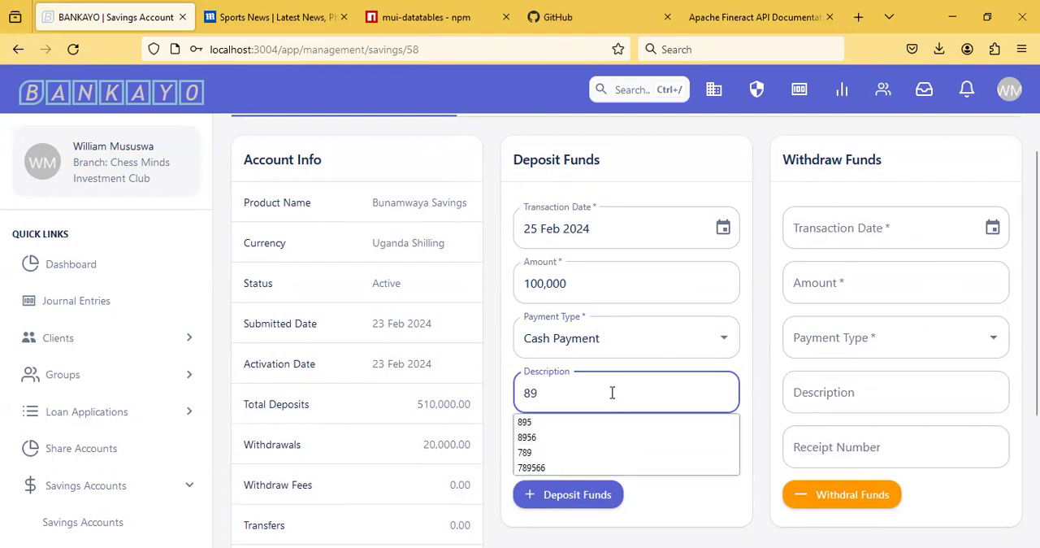
key(BackSpace)
key(BackSpace)
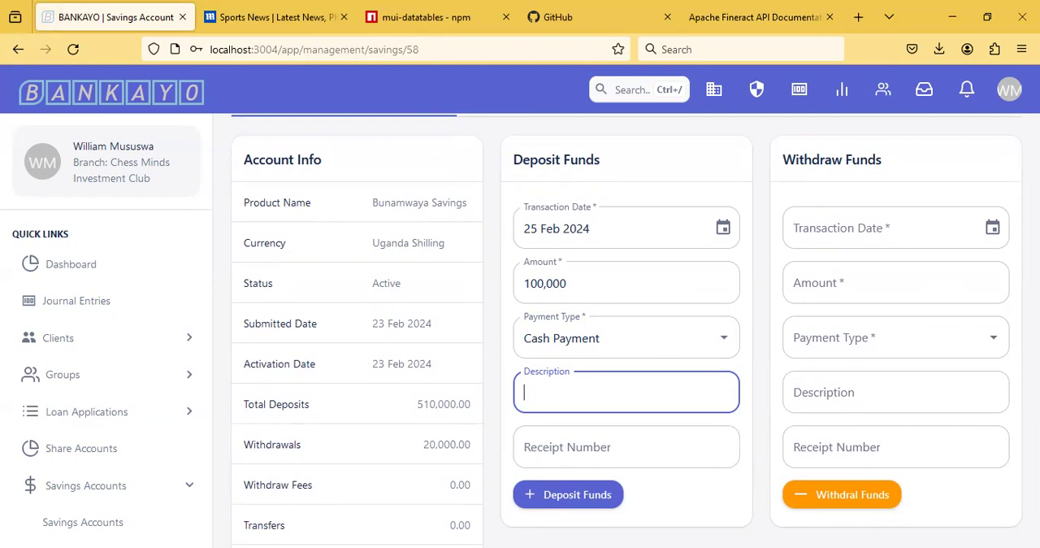
text(Loan)
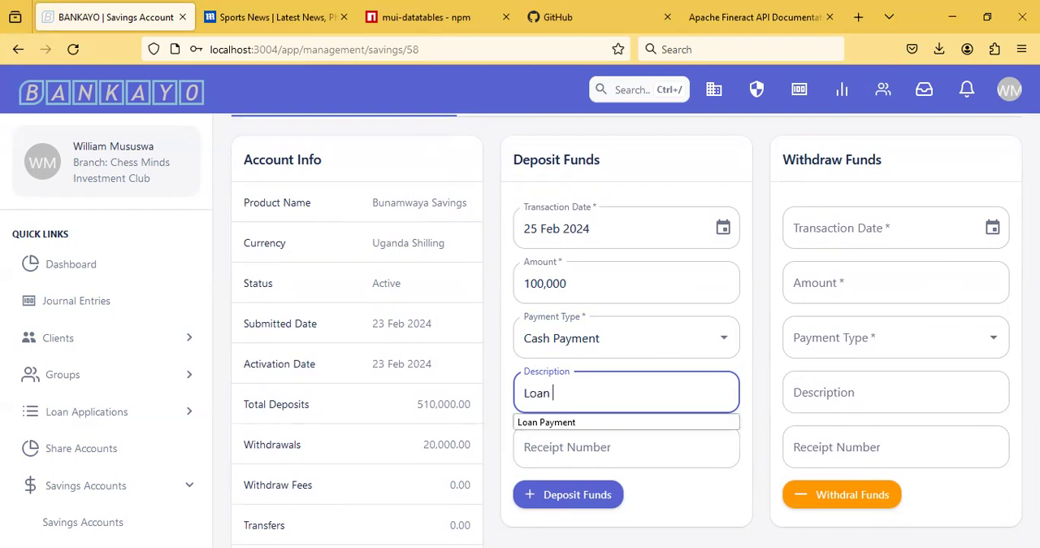
click(586, 421)
click(588, 439)
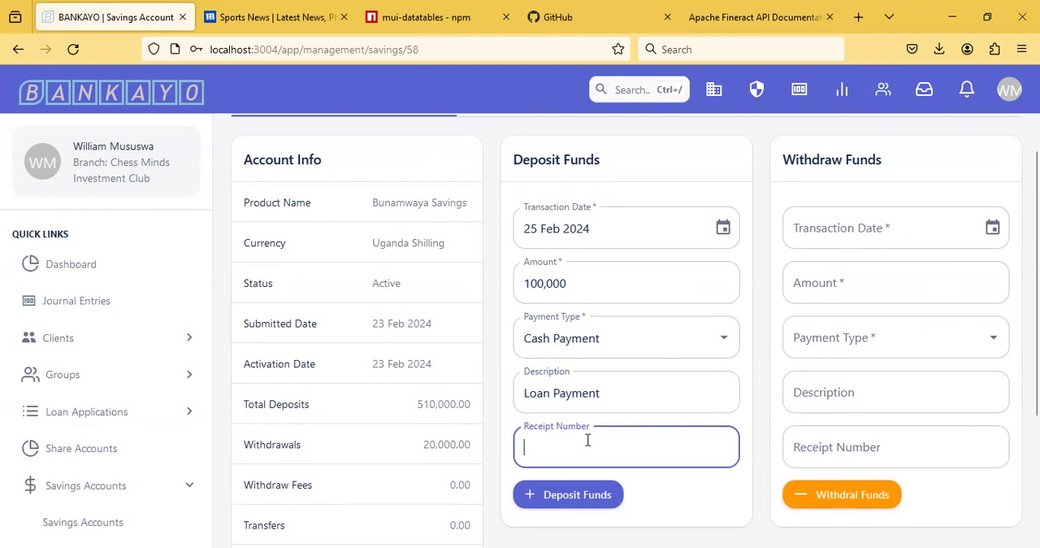
text(89)
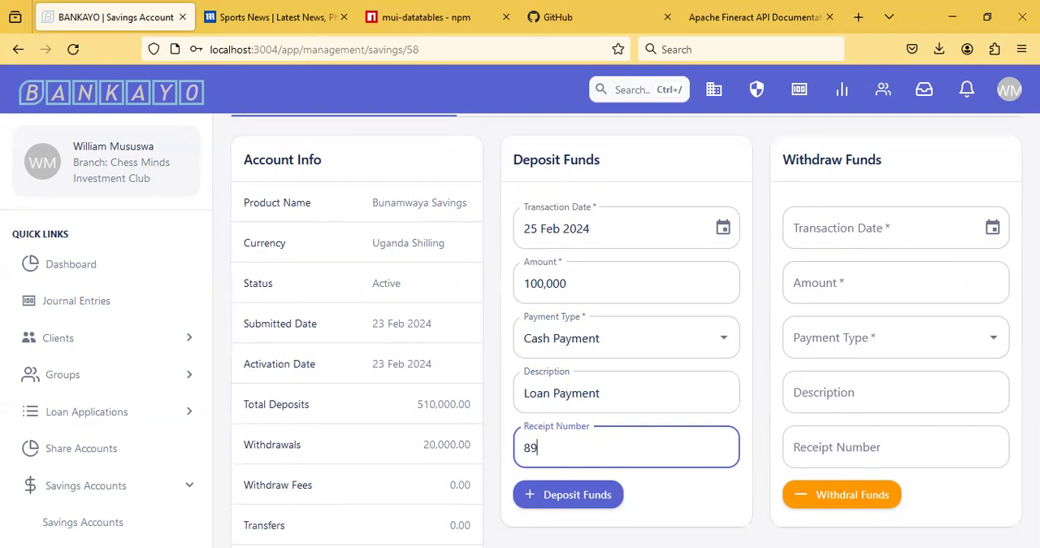
click(580, 500)
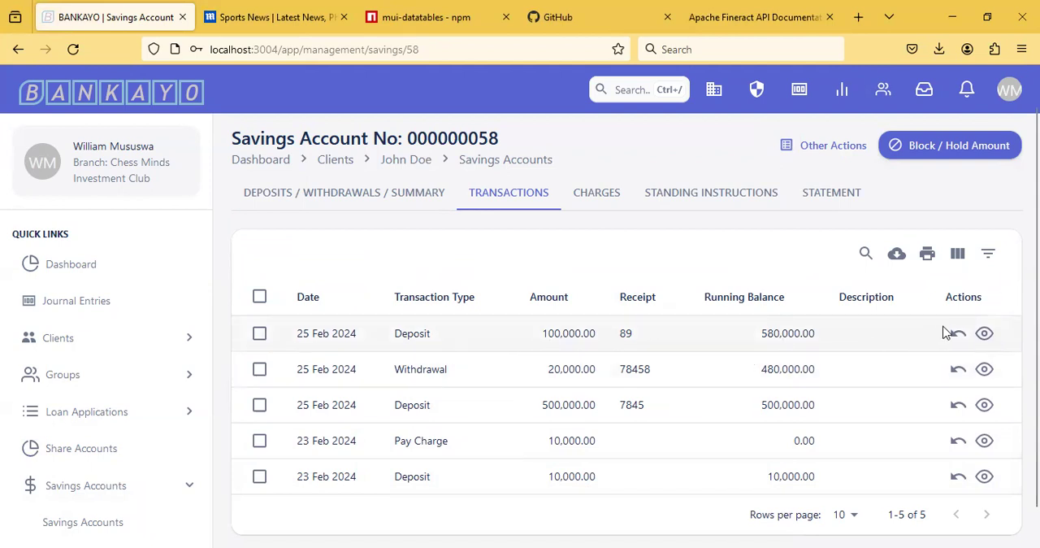
Step: Preview the transaction receipt of the 100,000 deposit and close the preview
click(985, 338)
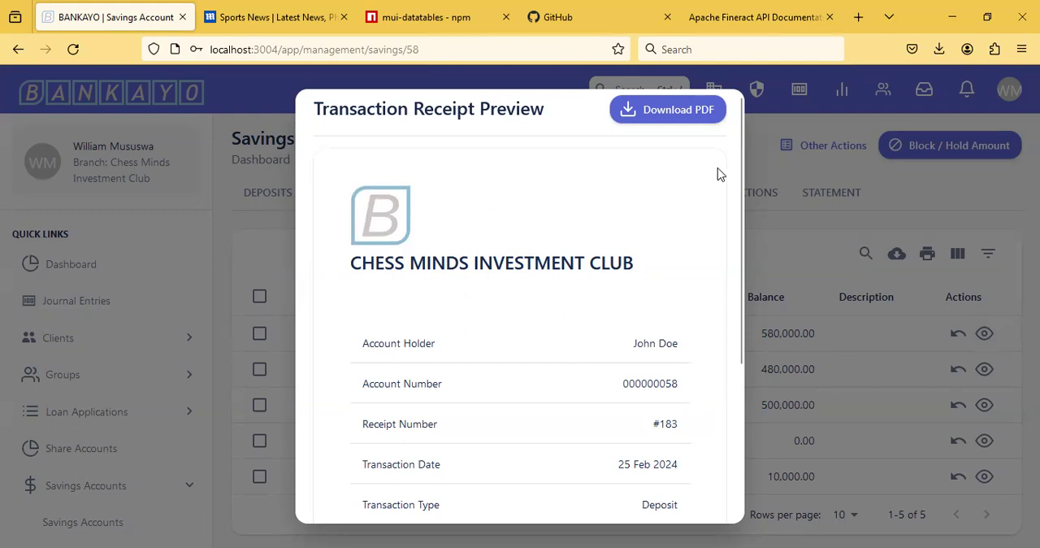
mouse_move(740, 177)
mouse_down()
mouse_move(748, 339)
mouse_move(738, 162)
mouse_up()
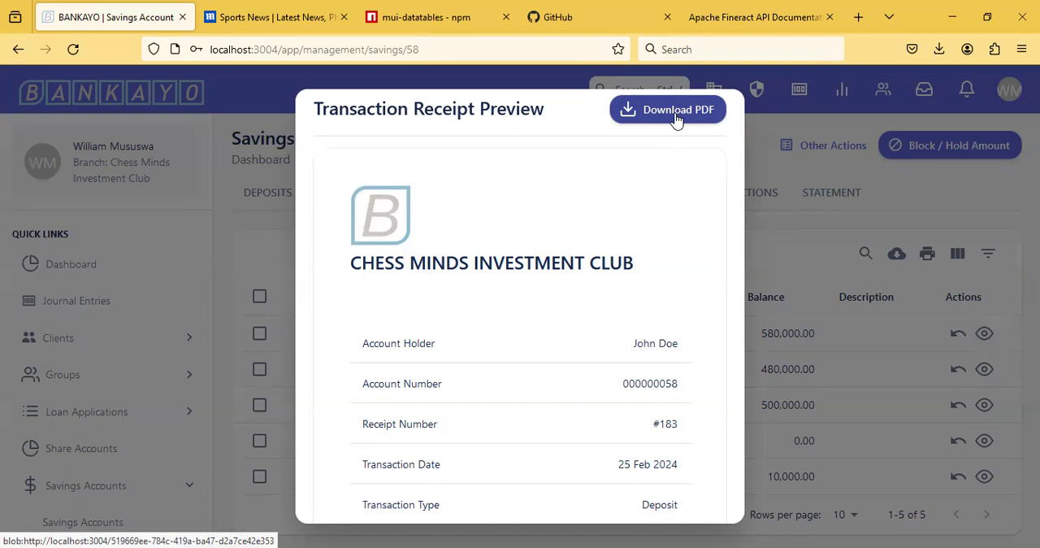
click(764, 130)
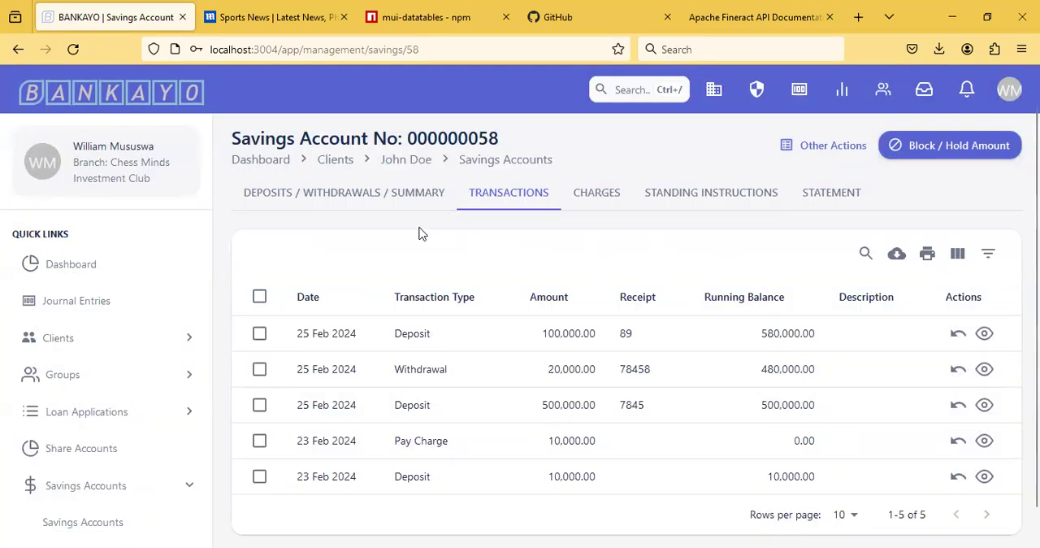
Step: Return to the account's deposits and withdrawals summary and set the withdrawal's transaction date to 25 Feb 2024
click(333, 197)
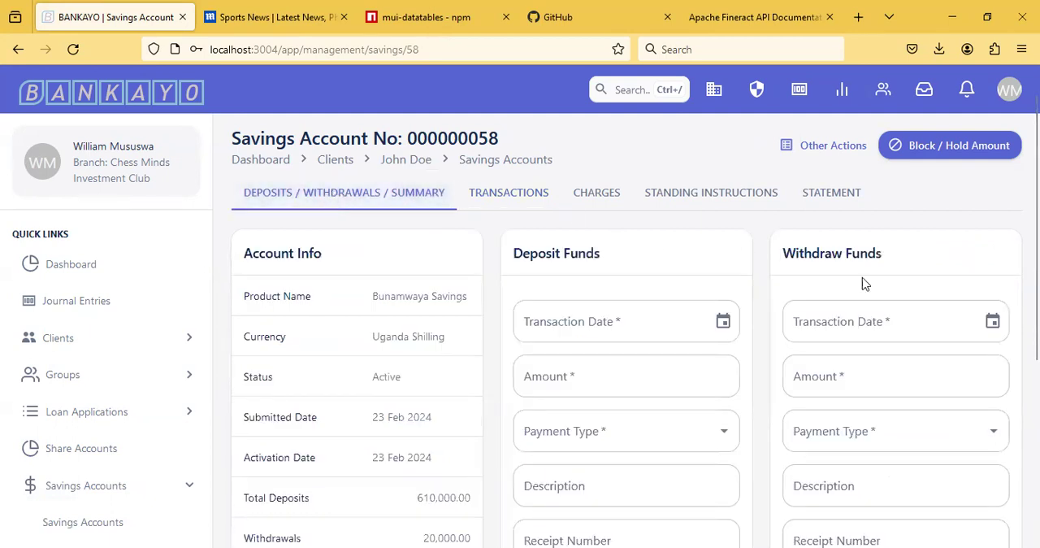
click(873, 323)
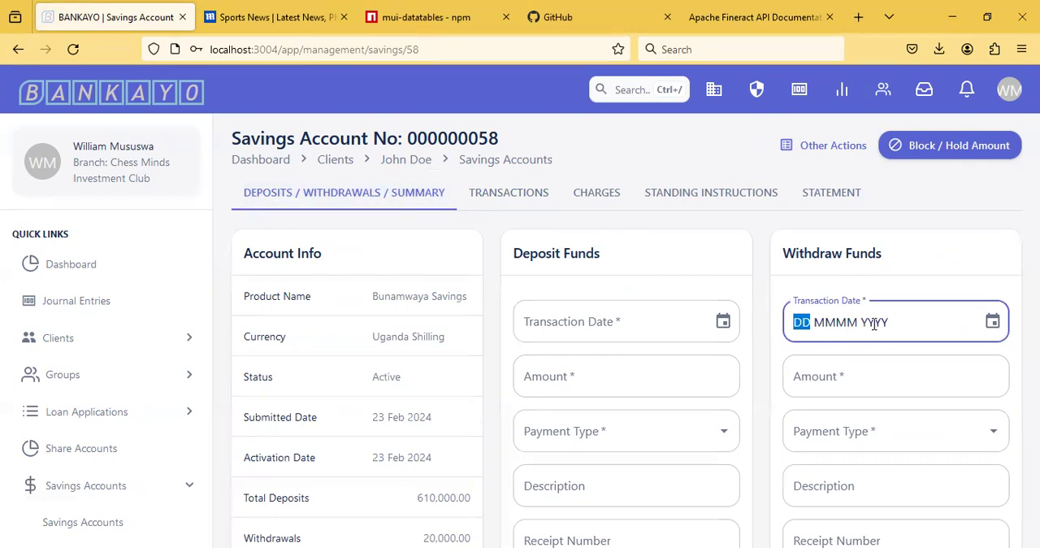
text(15)
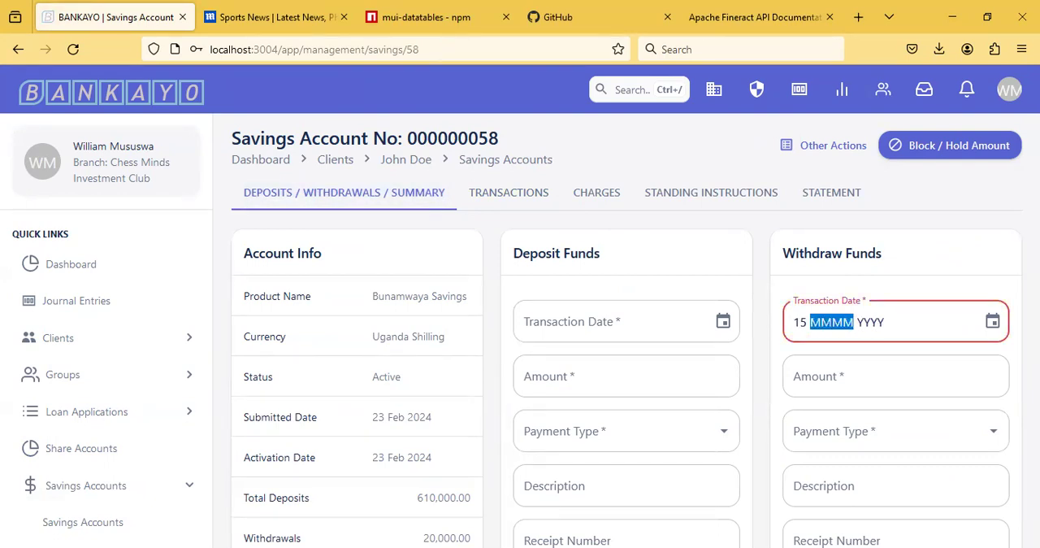
click(993, 323)
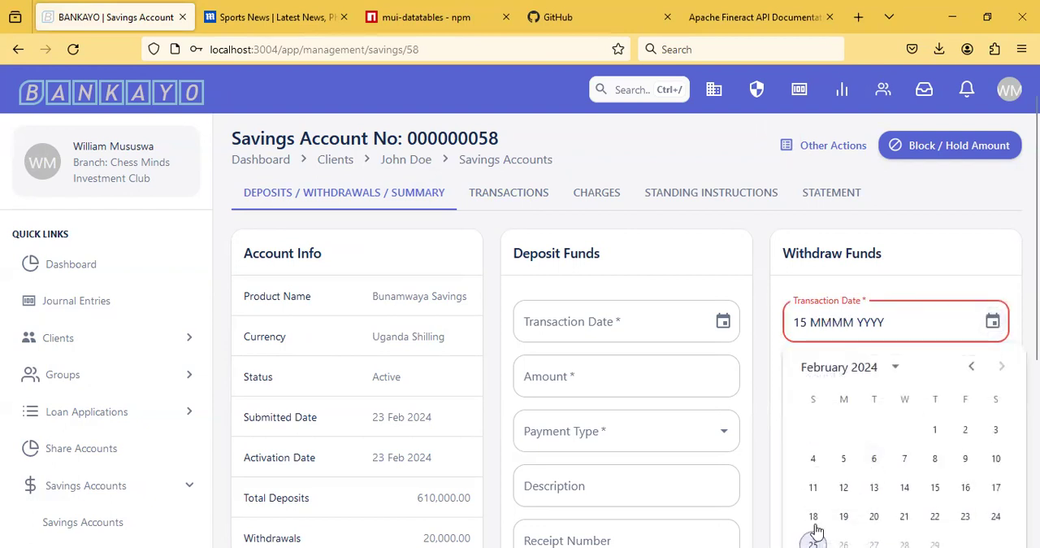
click(813, 542)
Step: Set the withdrawal amount to 15,000 and its payment type to Cash Payment
click(836, 370)
text(150000)
key(BackSpace)
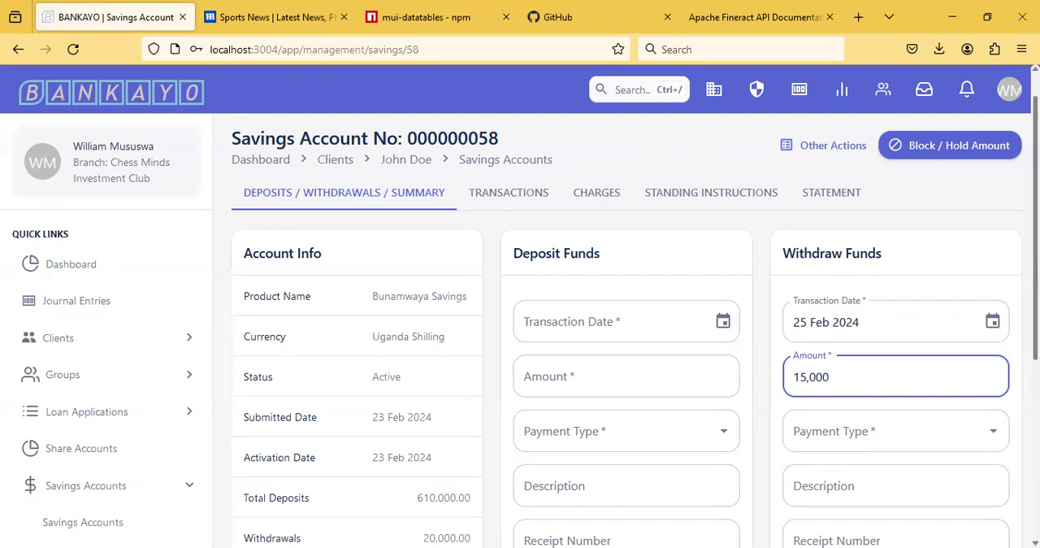
scroll(929, 306, down, 2)
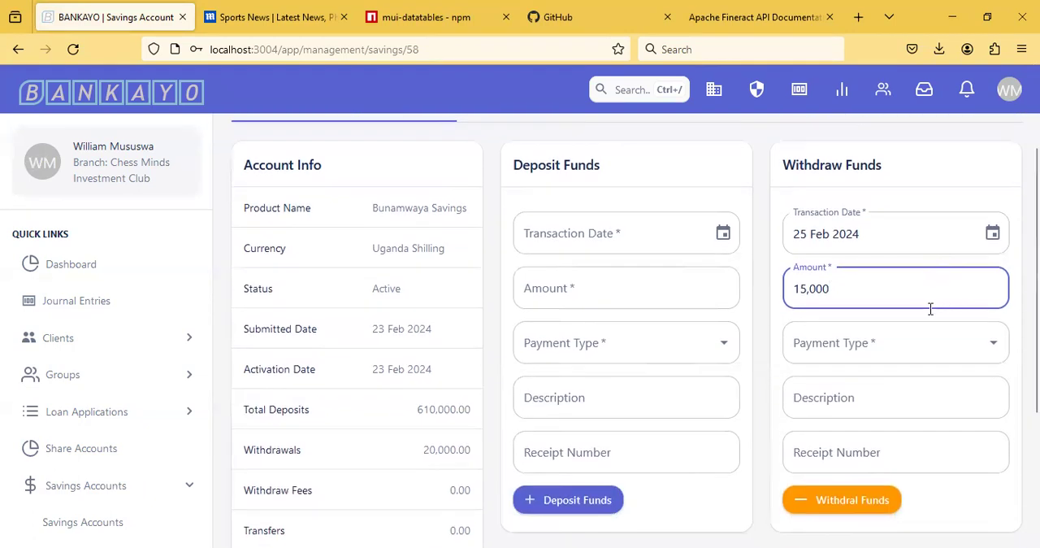
click(907, 338)
click(866, 384)
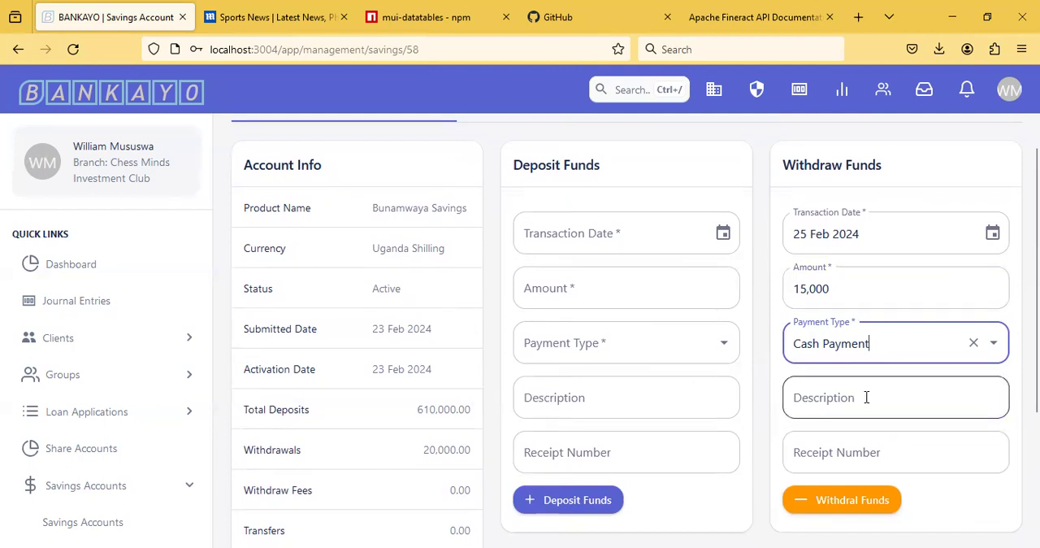
Step: Enter Cash Withdrawal as the description of the withdrawal
click(866, 396)
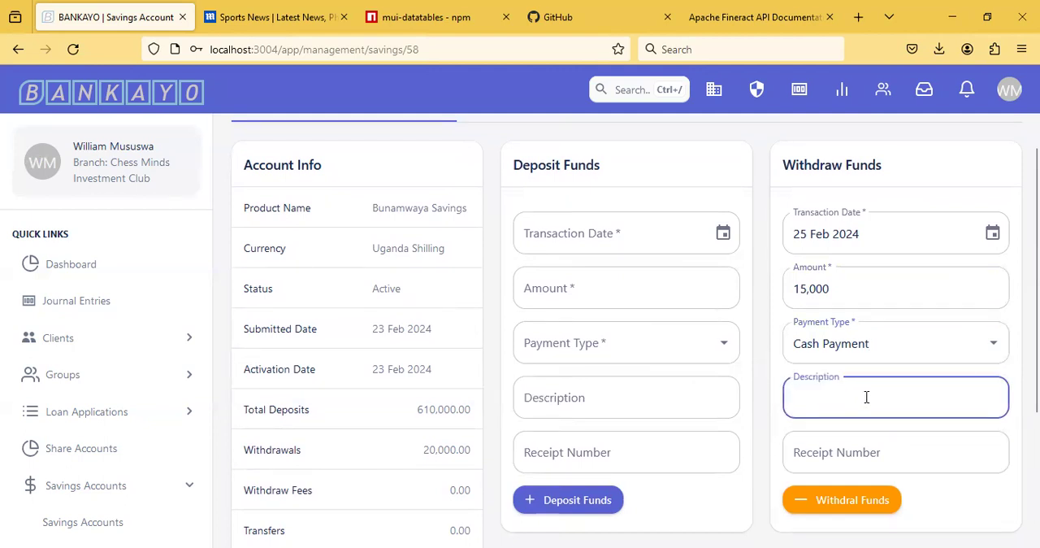
text(Cash W)
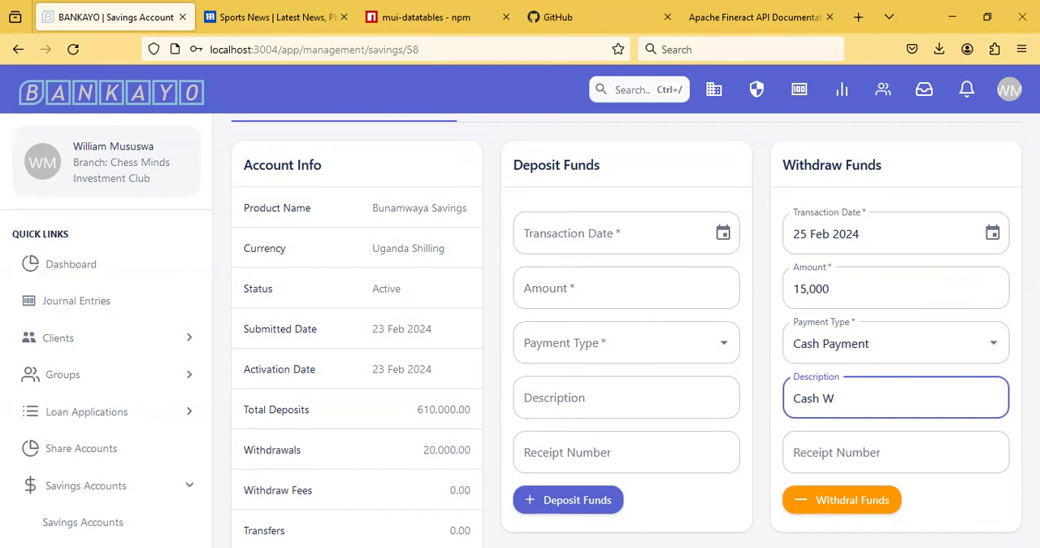
text(ithdrawal)
Step: Set the withdrawal's receipt number to 1245 and submit the withdrawal
click(908, 457)
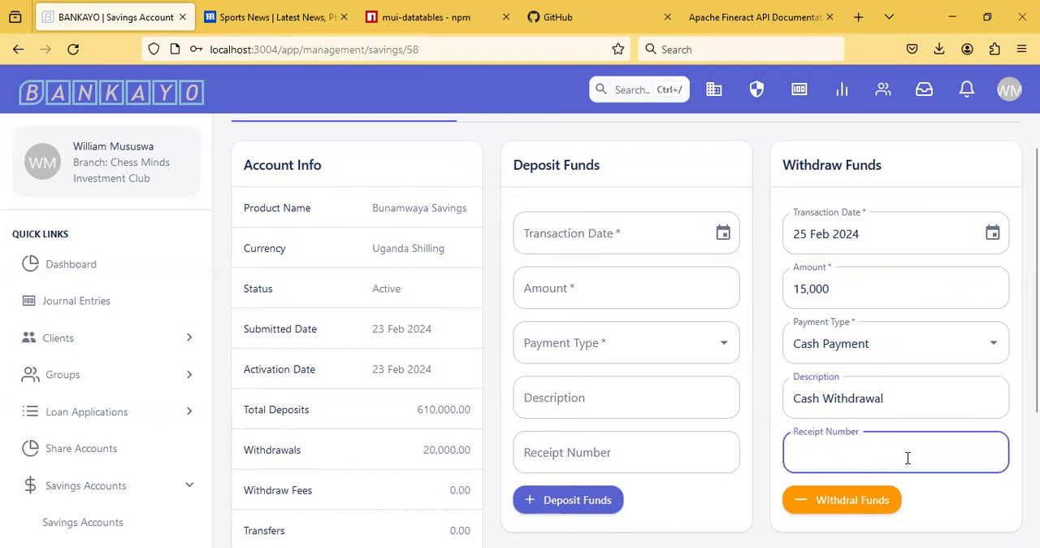
text(1245)
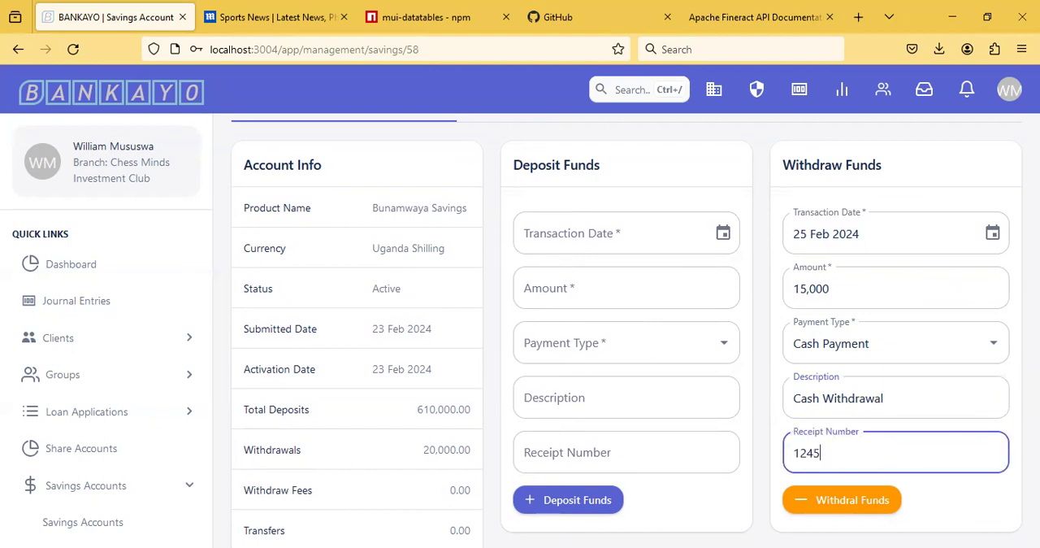
click(852, 508)
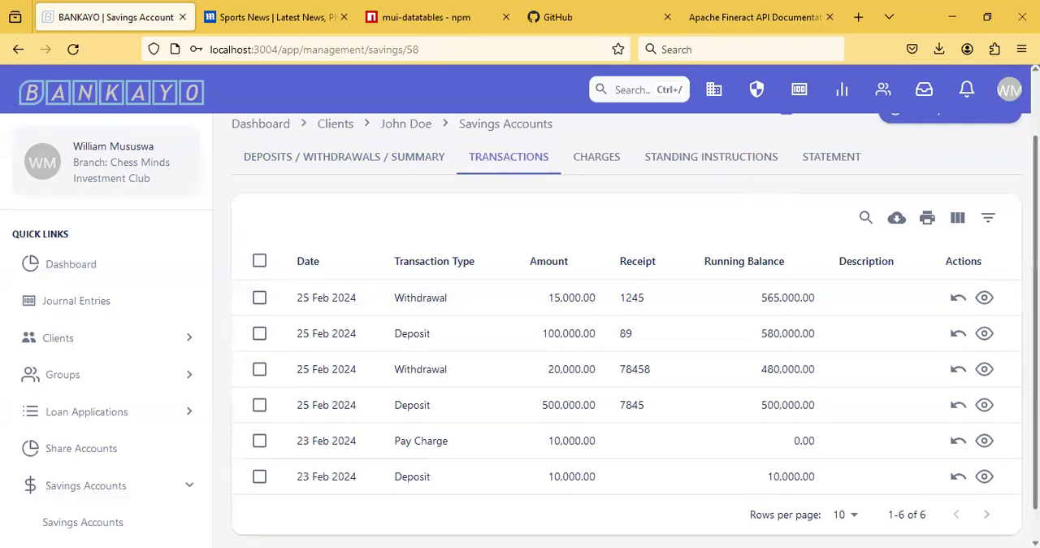
Step: Open the savings account's statement, review its transactions, and download the statement as a PDF
scroll(847, 236, up, 2)
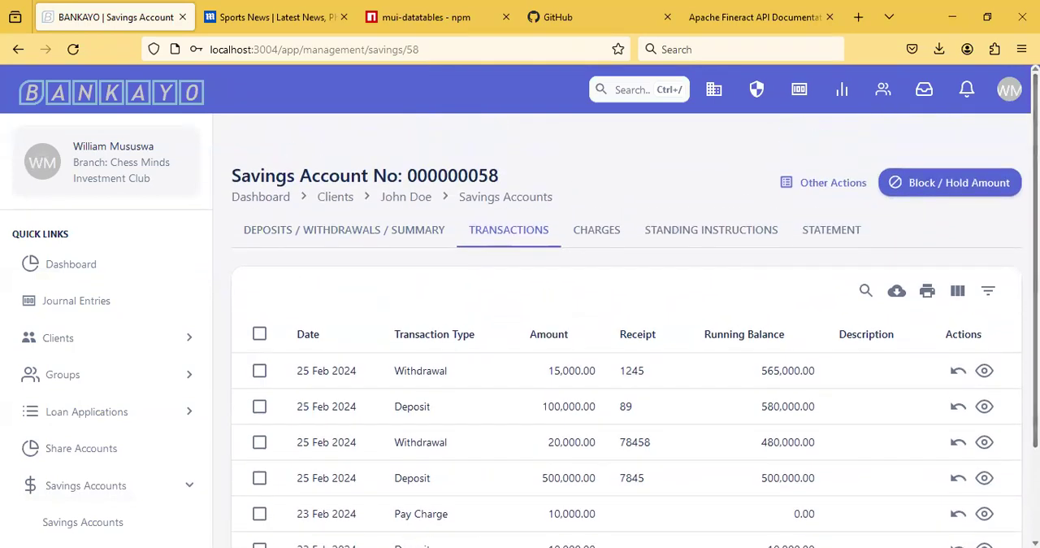
click(828, 234)
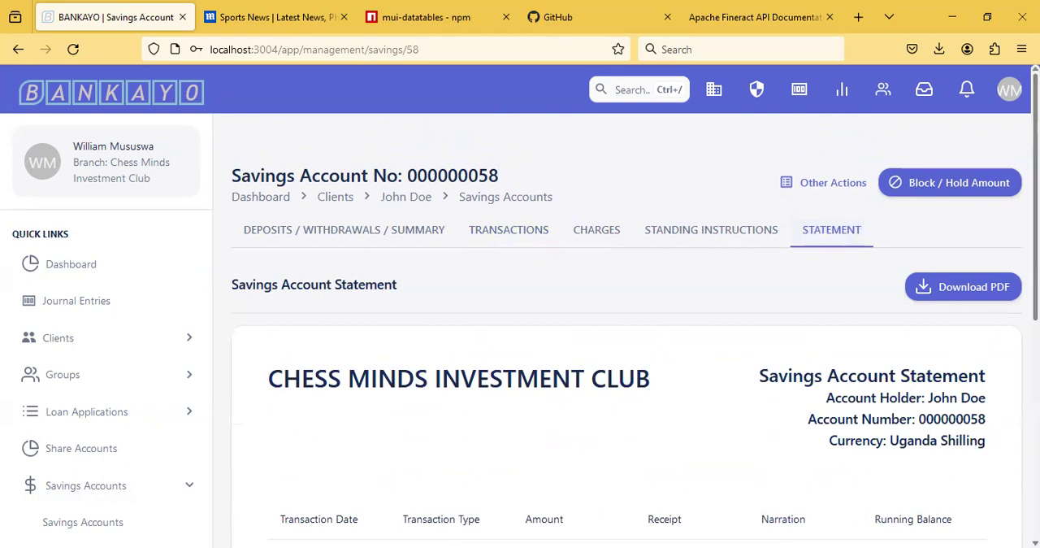
scroll(626, 325, down, 3)
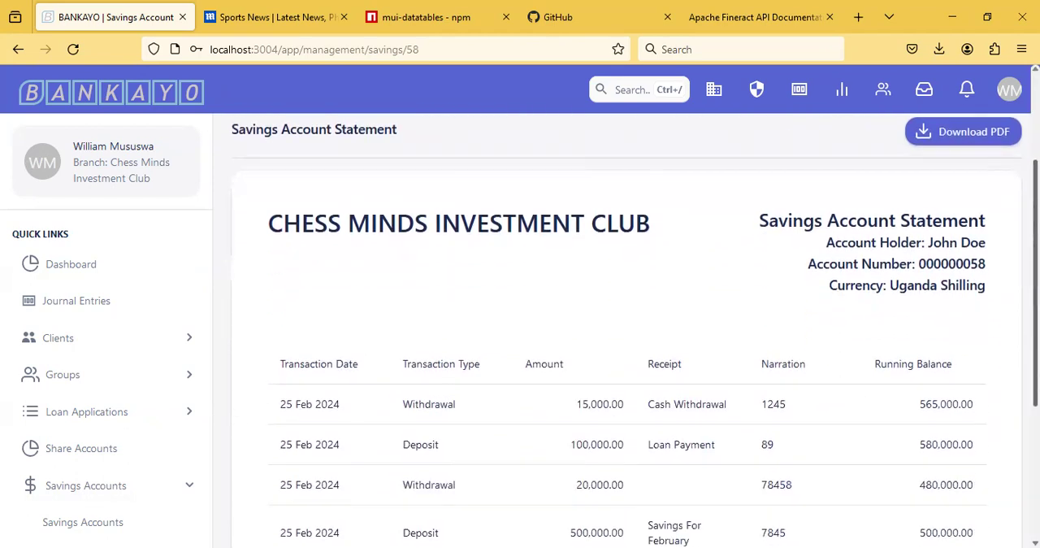
scroll(626, 325, down, 4)
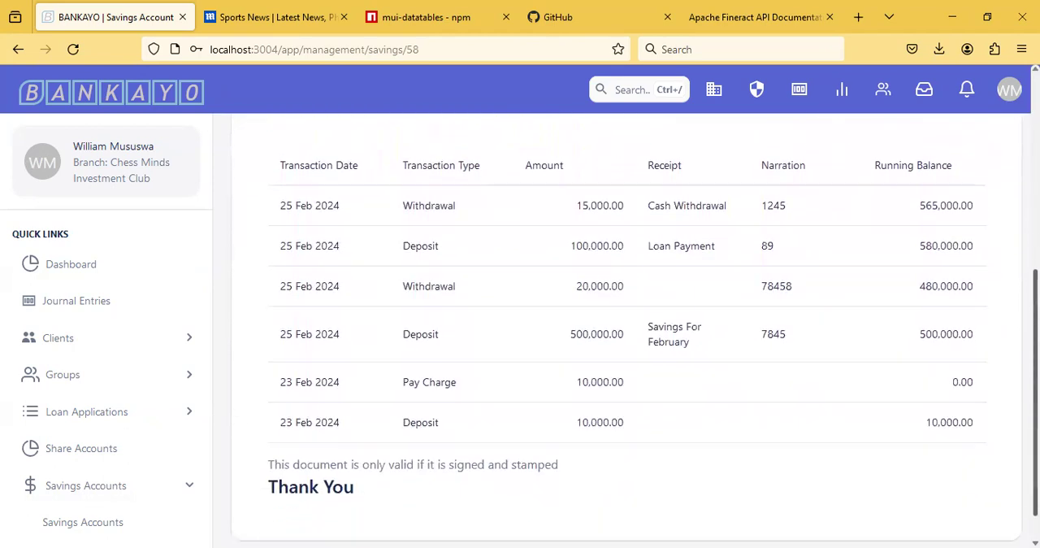
scroll(626, 325, up, 5)
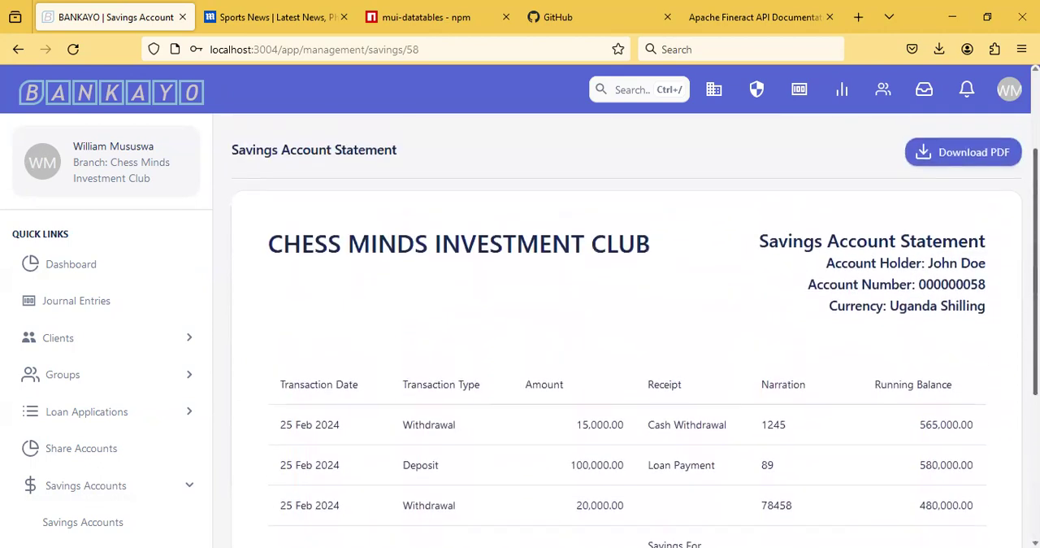
scroll(970, 232, up, 1)
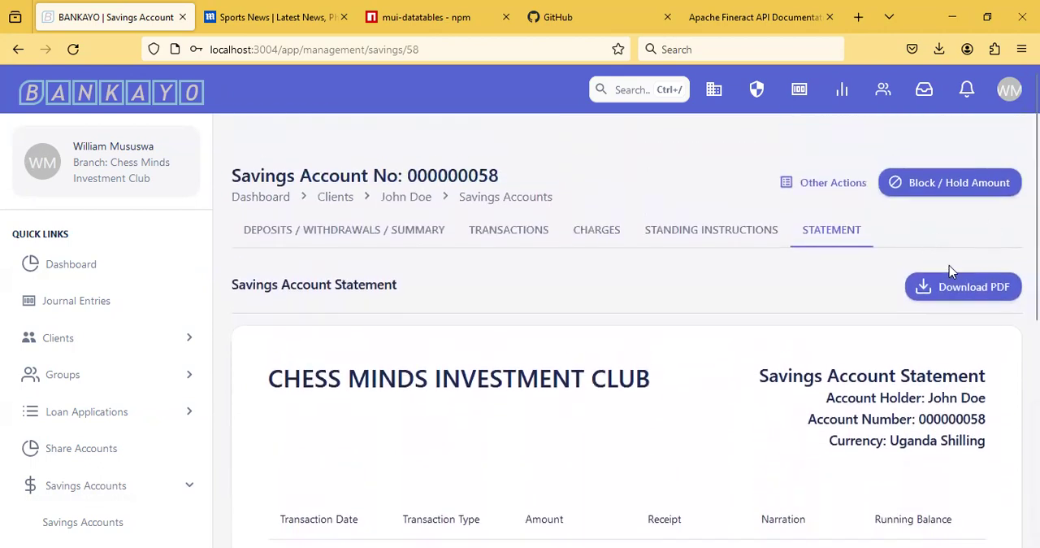
click(967, 297)
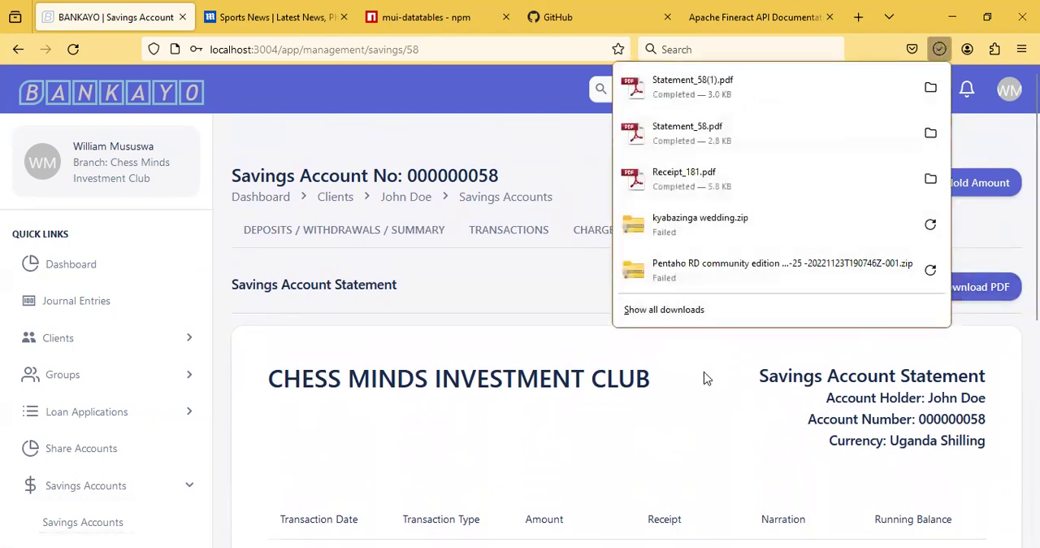
click(546, 143)
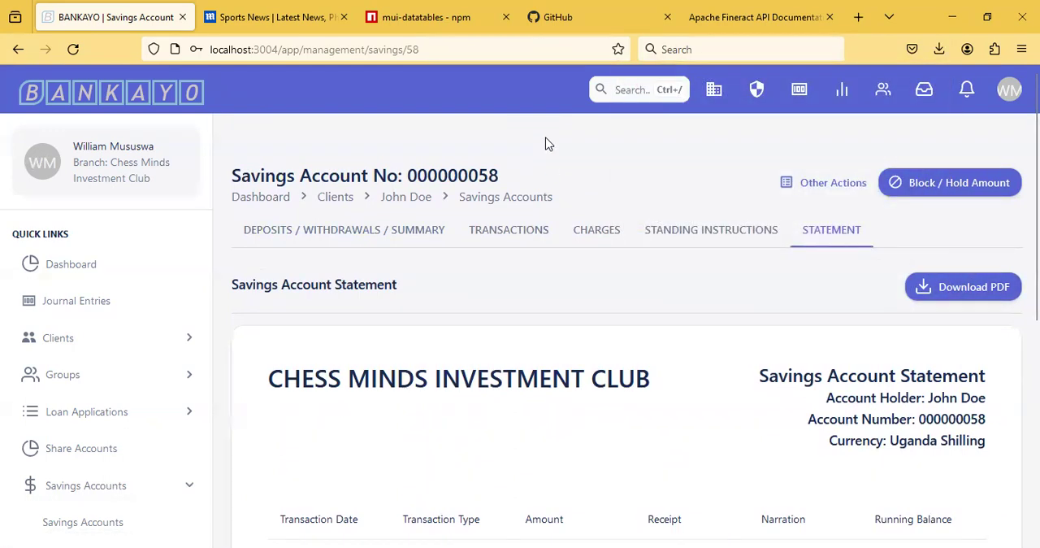